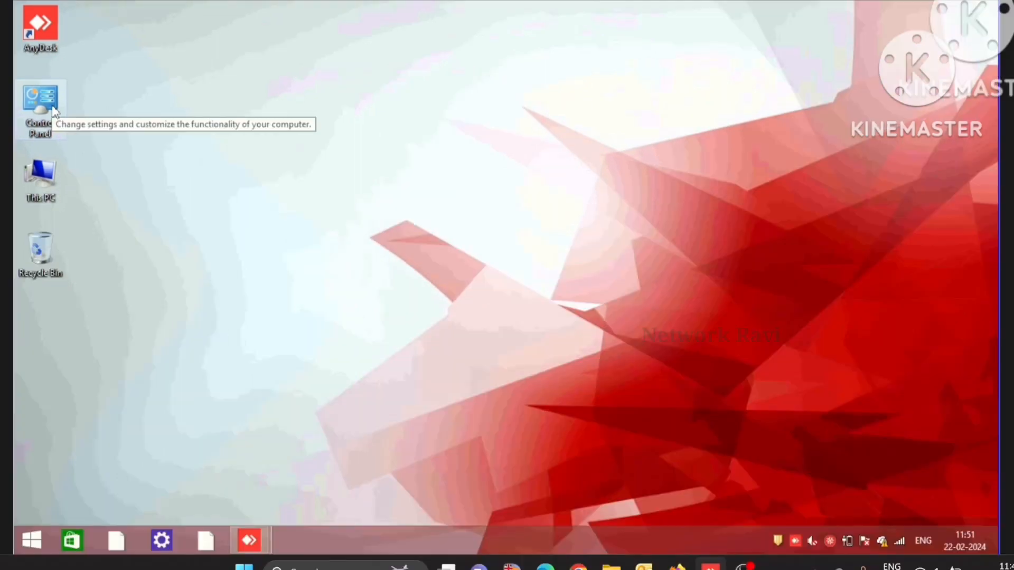
# Open Credential Manager in the Control Panel and expand the details of its error message
pyautogui.doubleClick(53, 111)
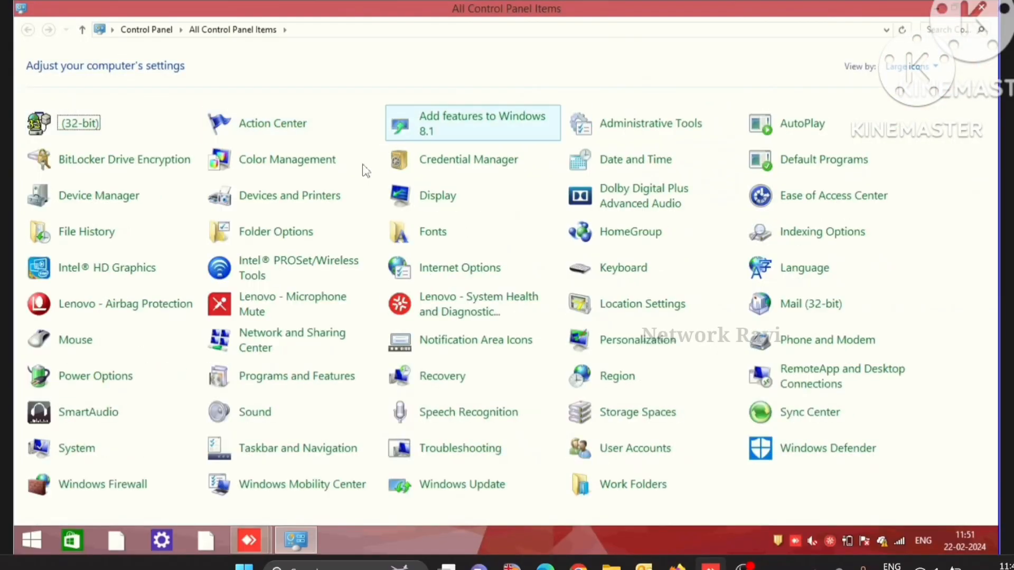
pyautogui.click(477, 171)
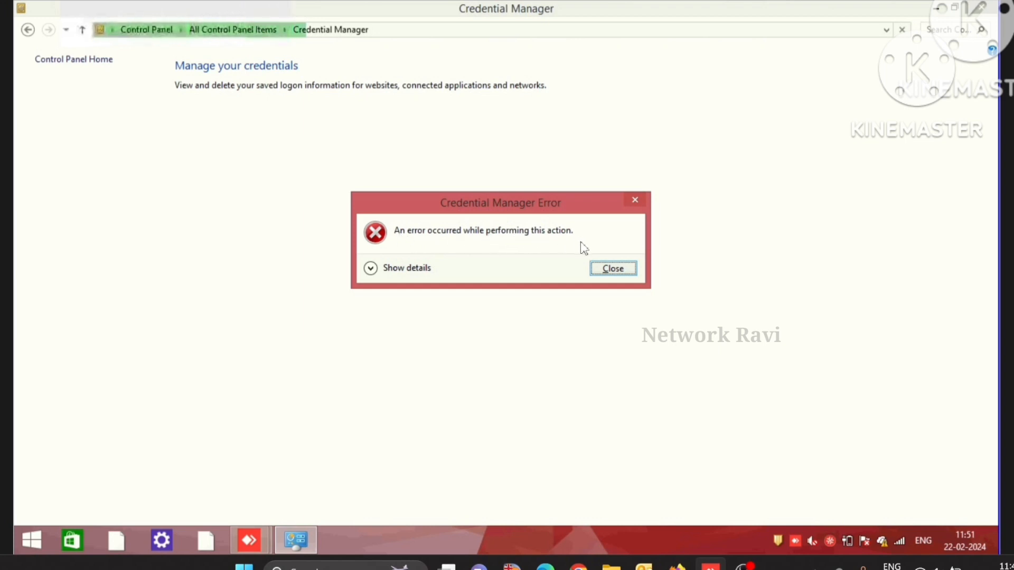
pyautogui.click(372, 268)
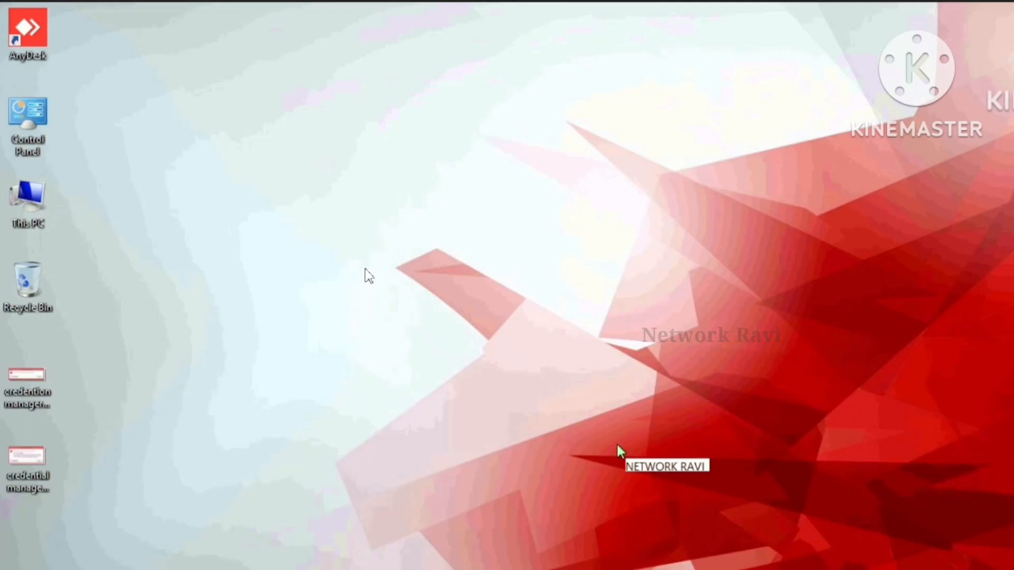
# Launch the Registry Editor with the regedit command and allow it to make changes to the computer
pyautogui.press('super+r')
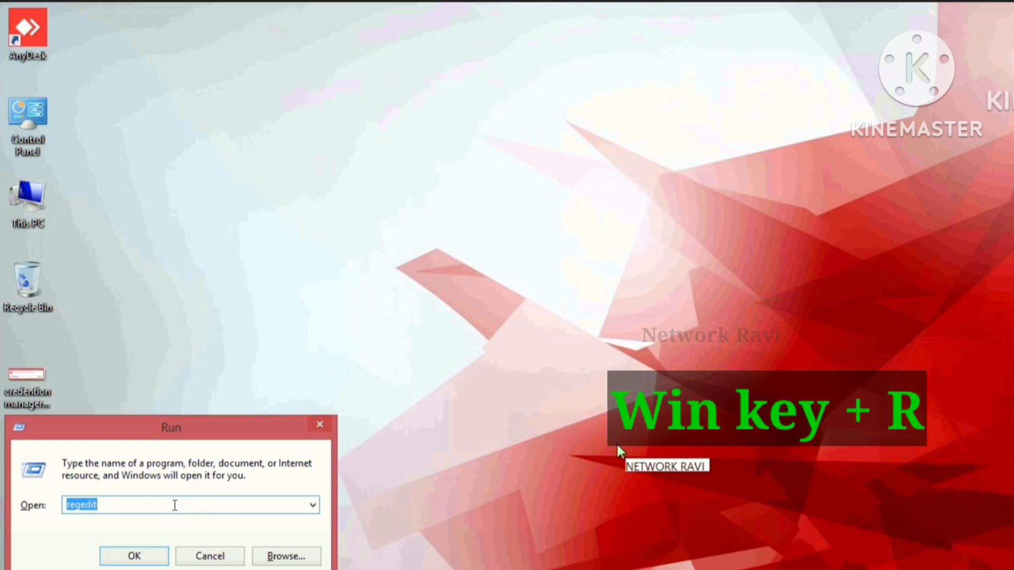
pyautogui.click(175, 505)
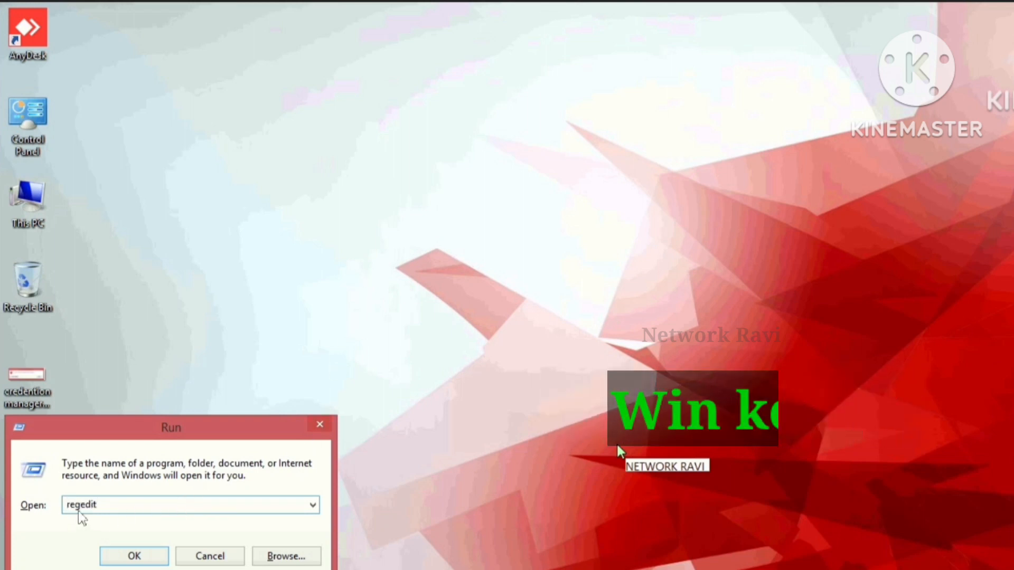
pyautogui.click(141, 552)
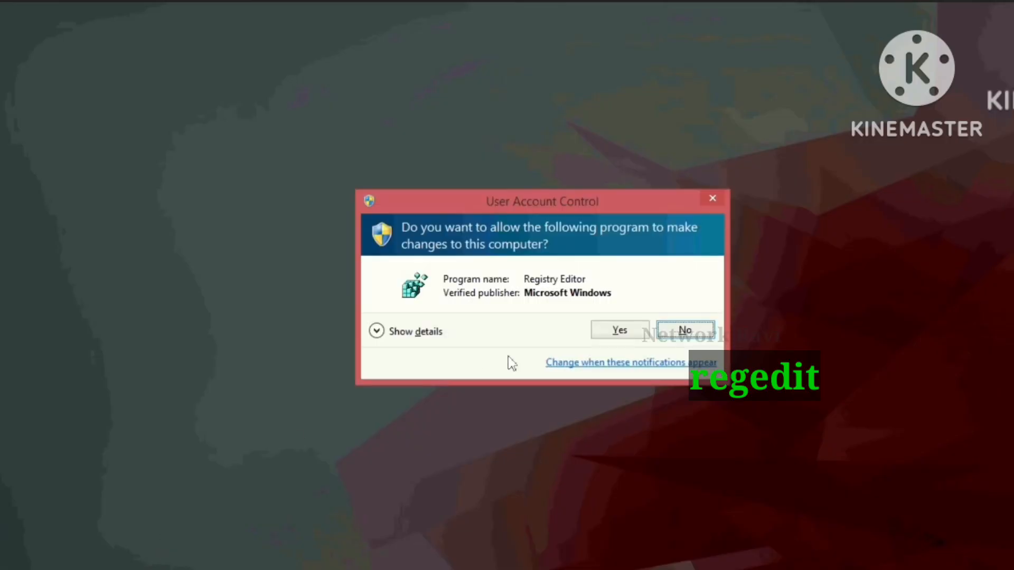
pyautogui.click(620, 331)
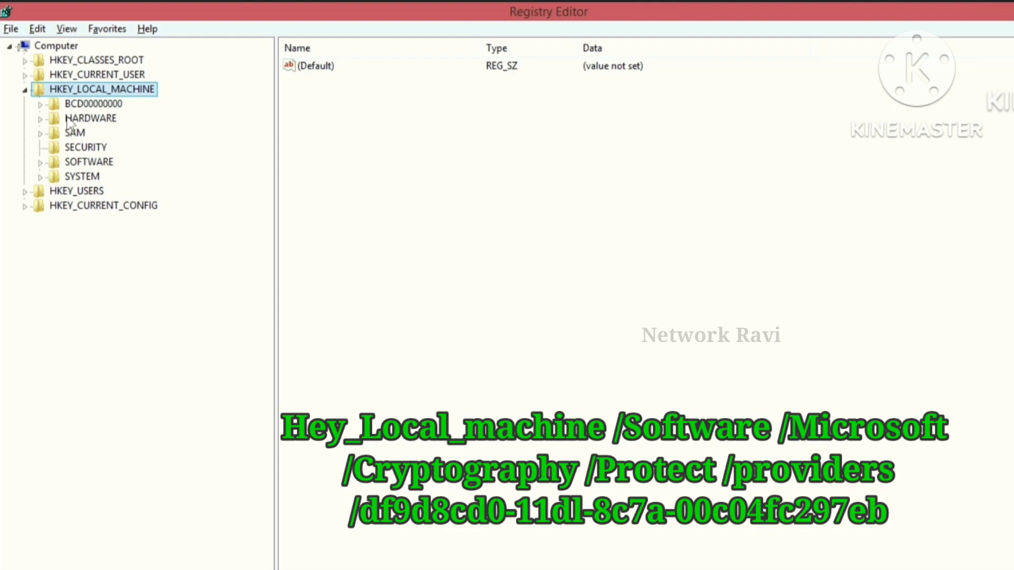
# Go to the registry key HKEY_LOCAL_MACHINE\SOFTWARE\Microsoft\Cryptography\Protect\Providers\df9d8cd0-1501-11d1-8c7a-00c04fc297eb
pyautogui.click(25, 90)
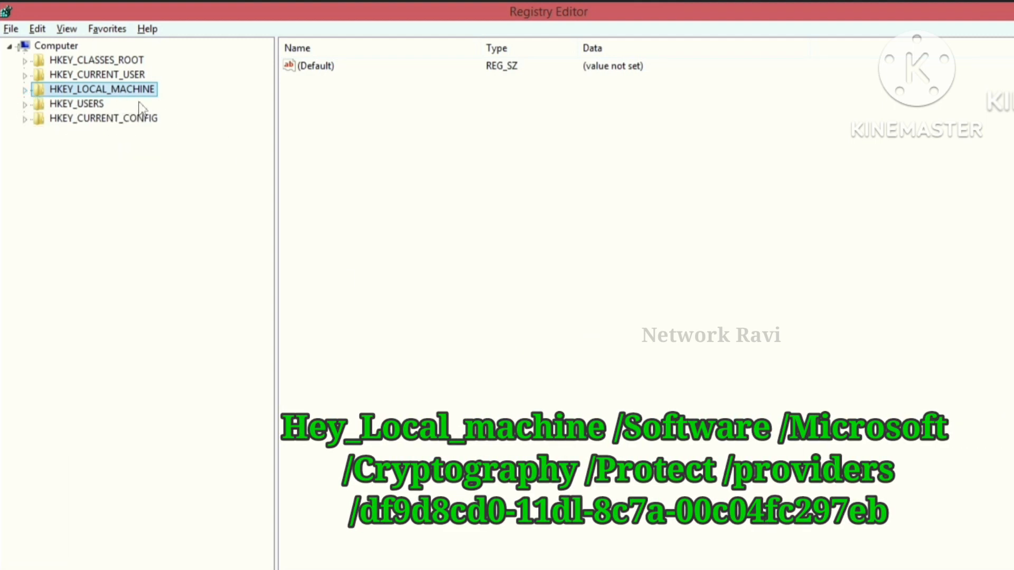
pyautogui.click(25, 91)
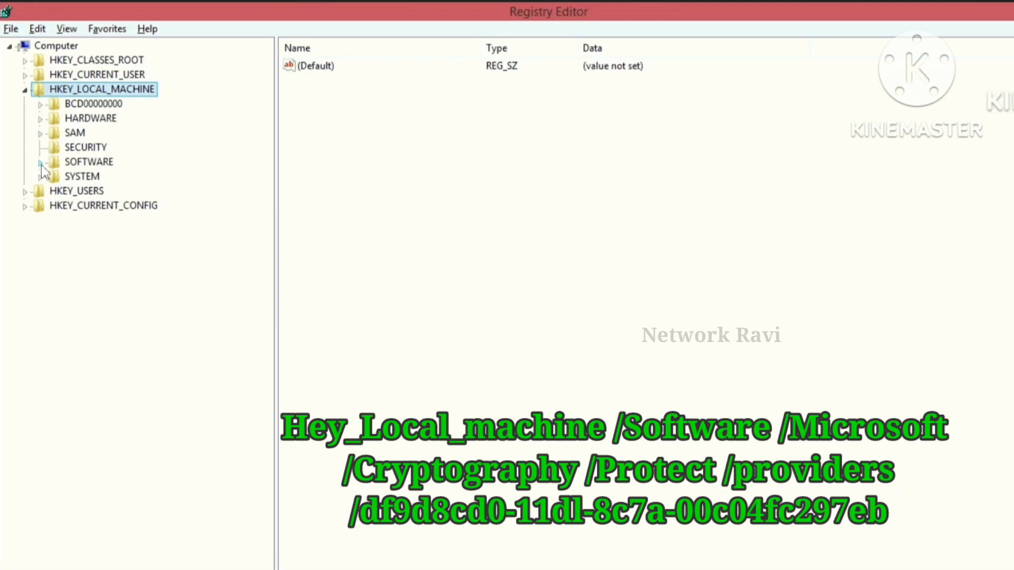
pyautogui.click(41, 164)
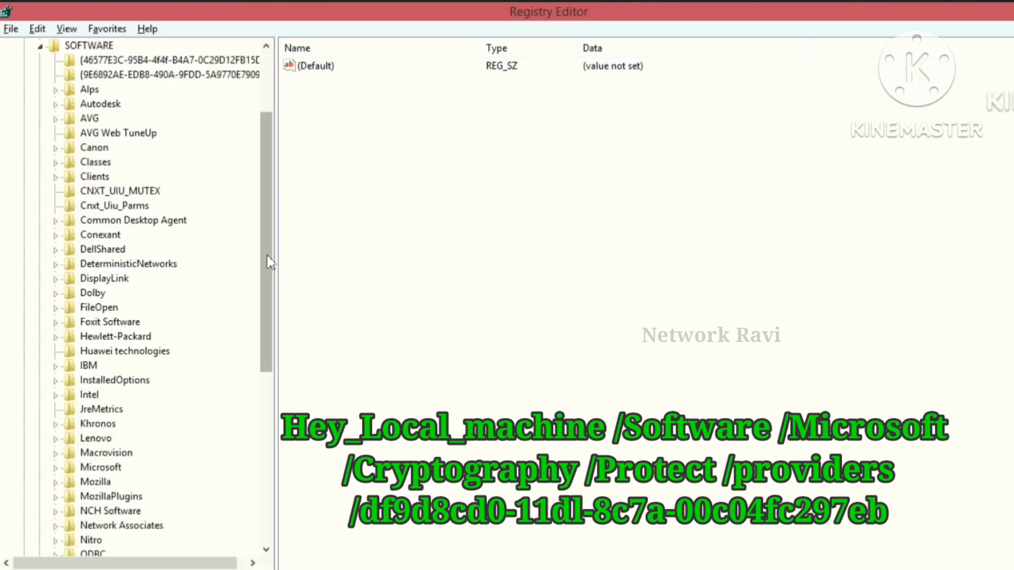
pyautogui.moveTo(269, 260); pyautogui.dragTo(264, 319)
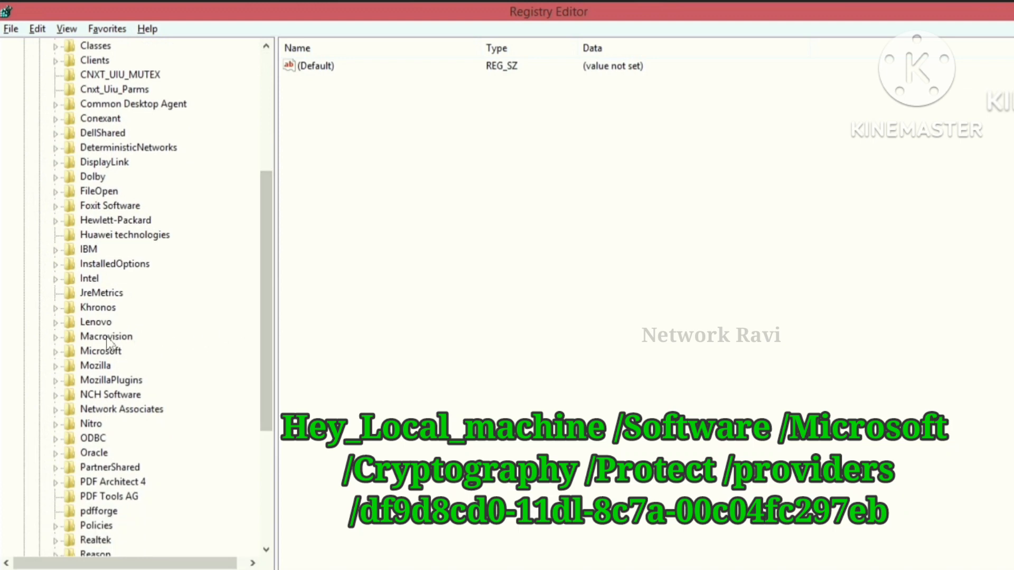
pyautogui.click(55, 351)
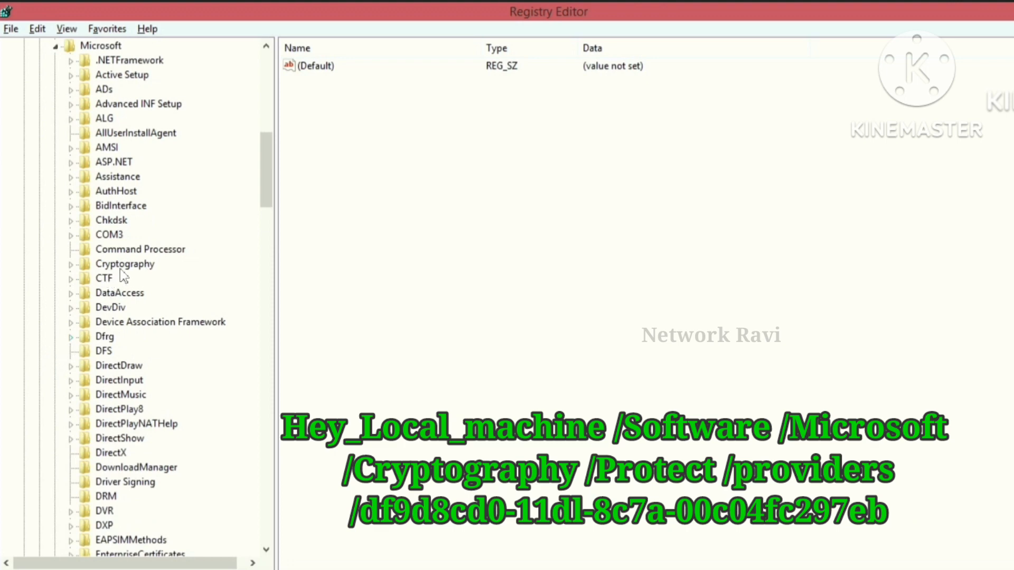
pyautogui.click(71, 265)
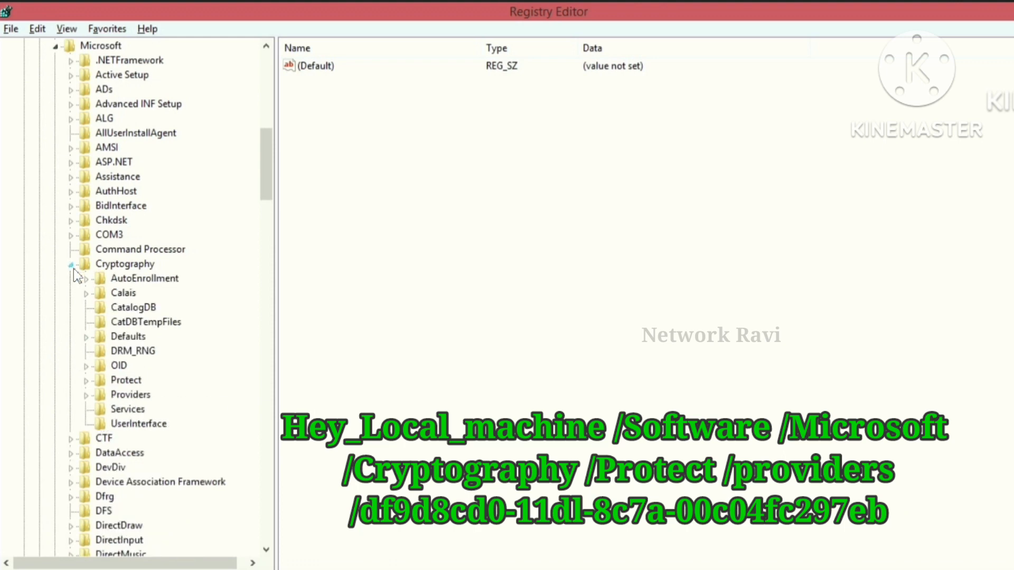
pyautogui.click(87, 381)
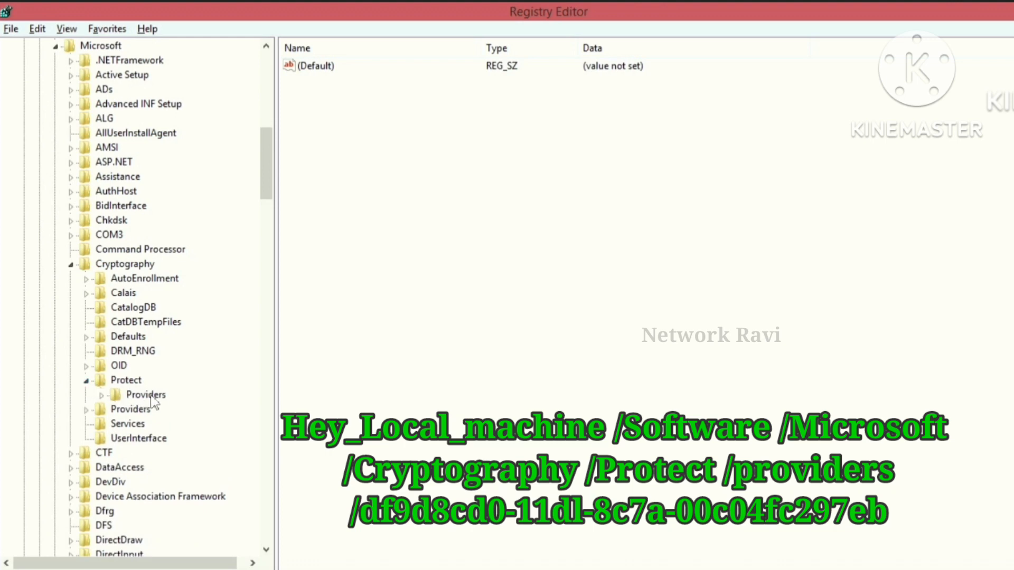
pyautogui.click(101, 396)
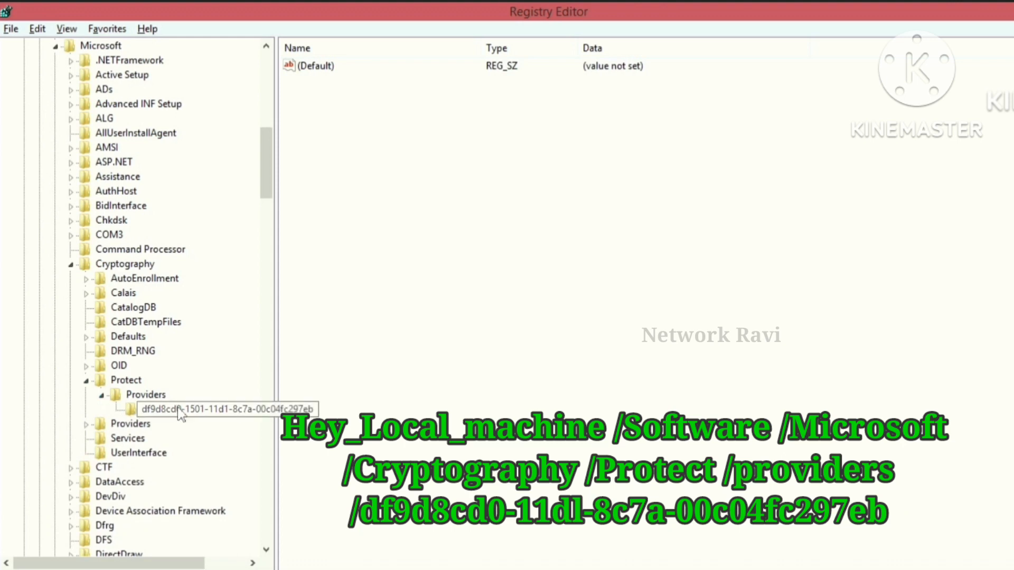
pyautogui.click(221, 409)
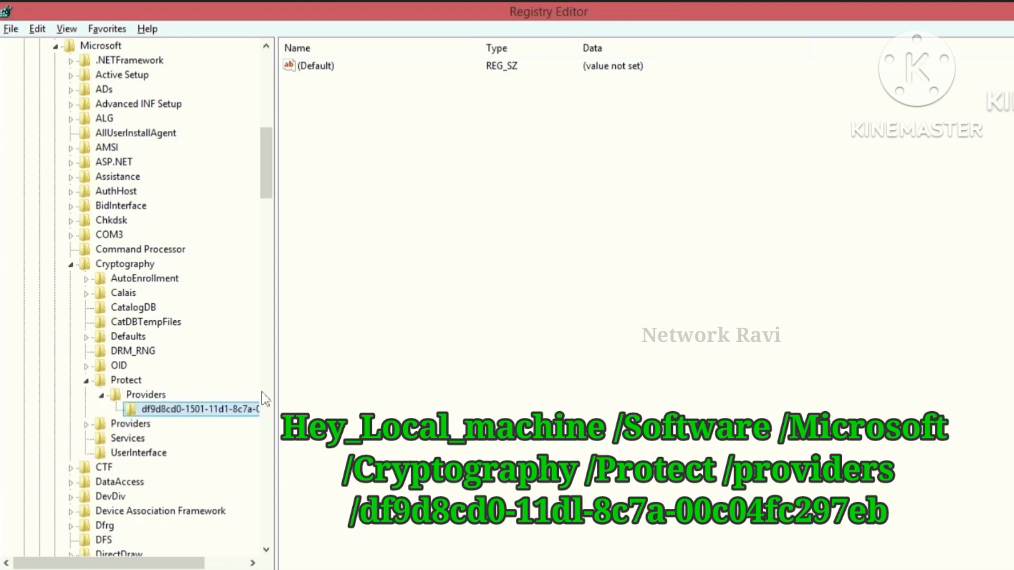
# Create a DWORD (32-bit) value named "ProtectionPolicy." in the df9d8cd0-1501-11d1-8c7a-00c04fc297eb key
pyautogui.rightClick(378, 159)
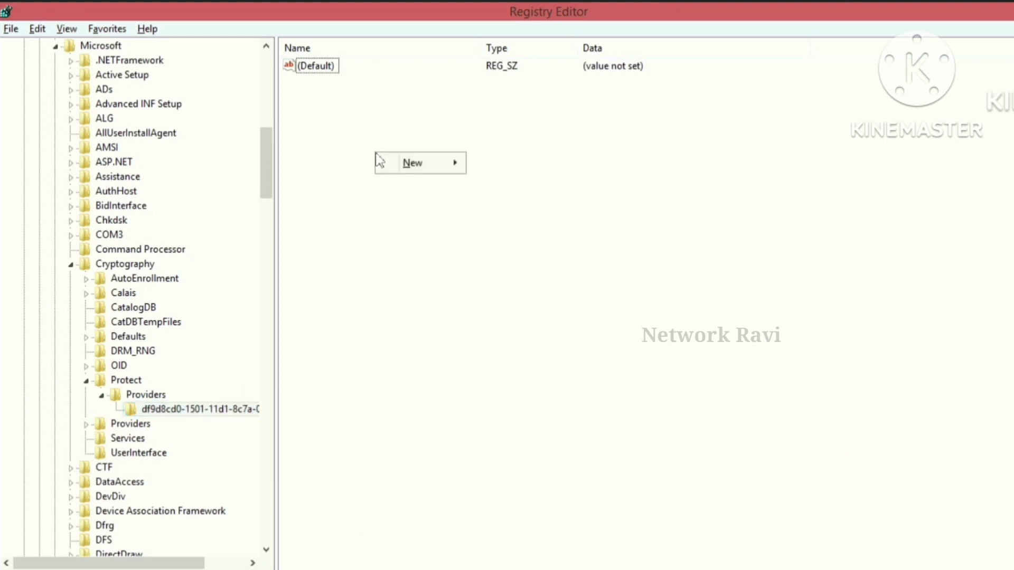
pyautogui.moveTo(415, 168)
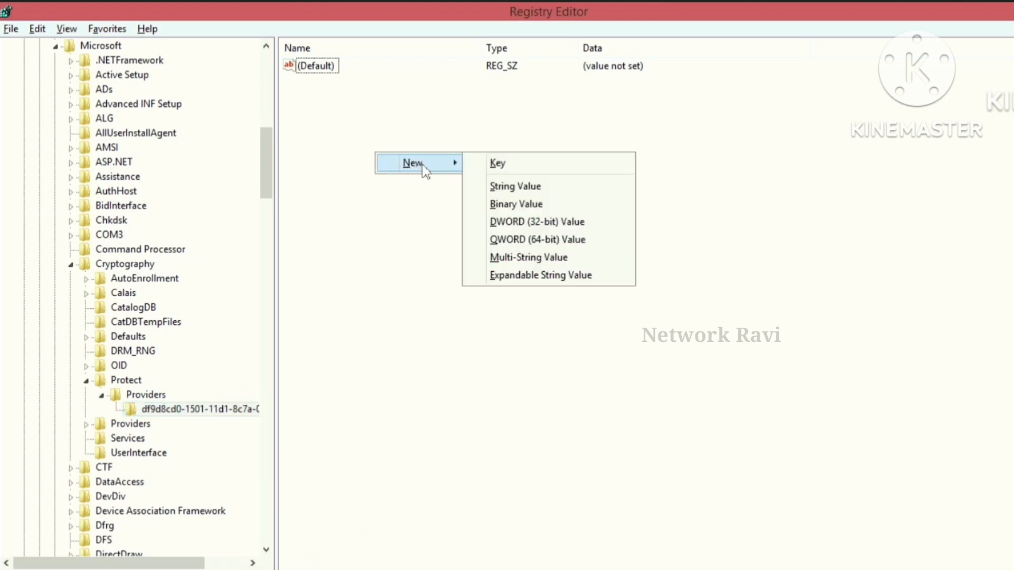
pyautogui.click(538, 226)
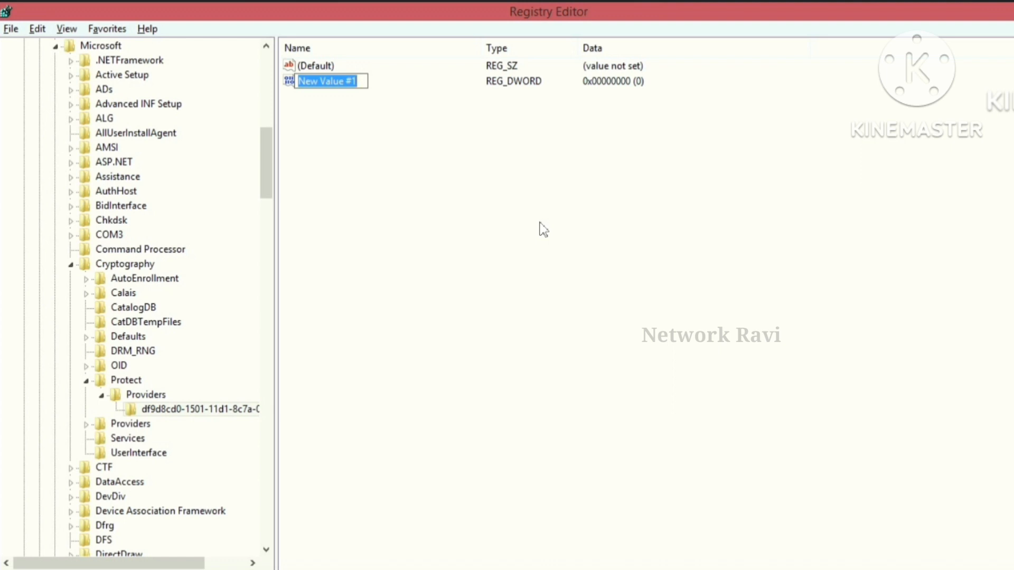
pyautogui.press('capslock')
pyautogui.write('P')
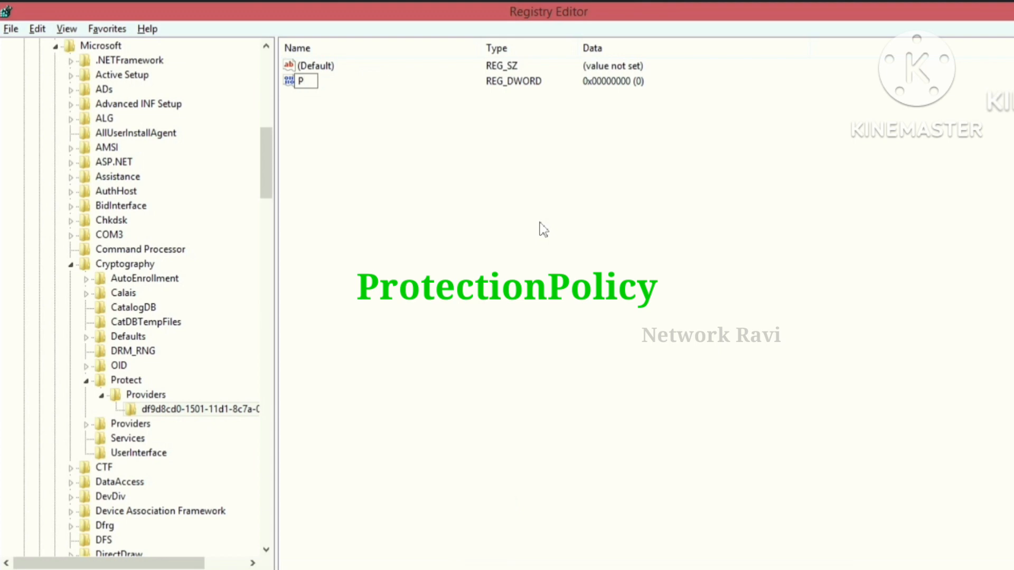
pyautogui.press('capslock')
pyautogui.write('rotection')
pyautogui.press('capslock')
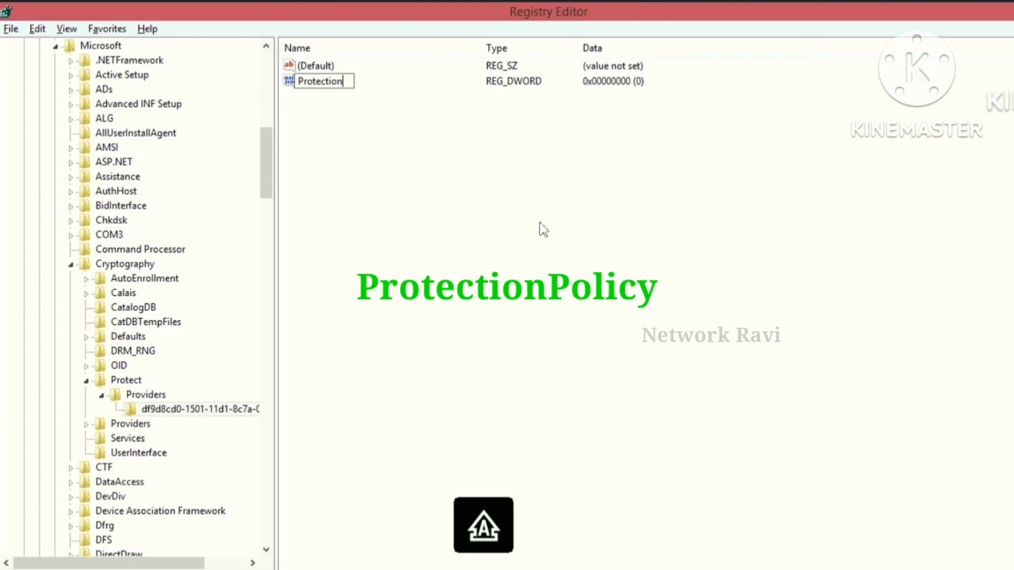
pyautogui.write('P')
pyautogui.press('capslock')
pyautogui.write('olicy')
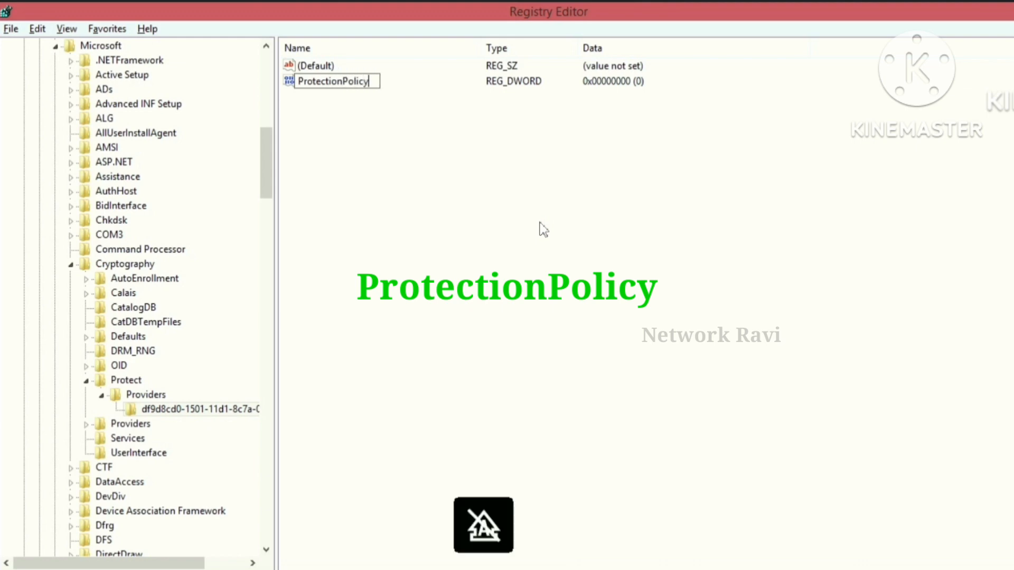
pyautogui.write('.')
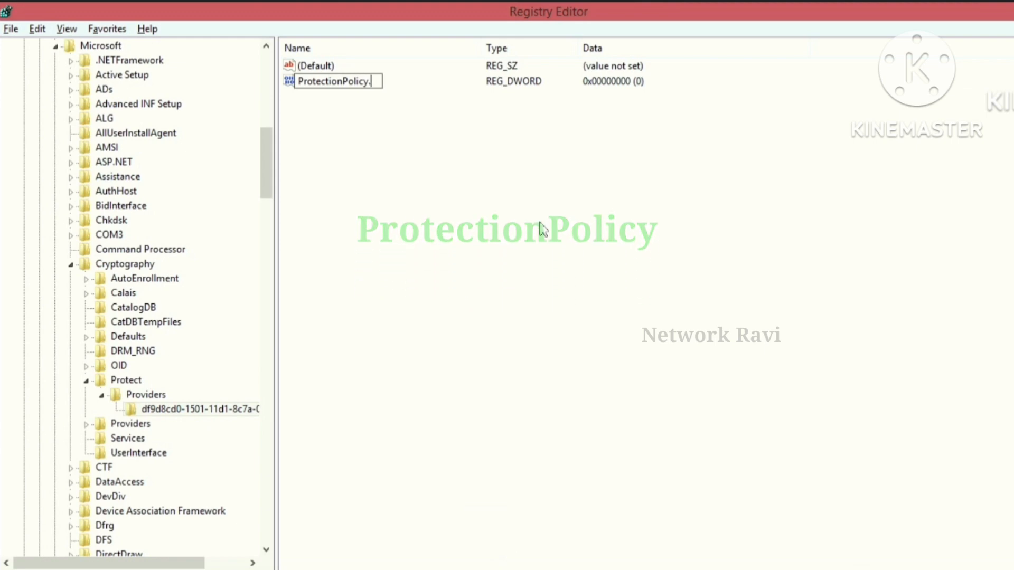
pyautogui.press('Return')
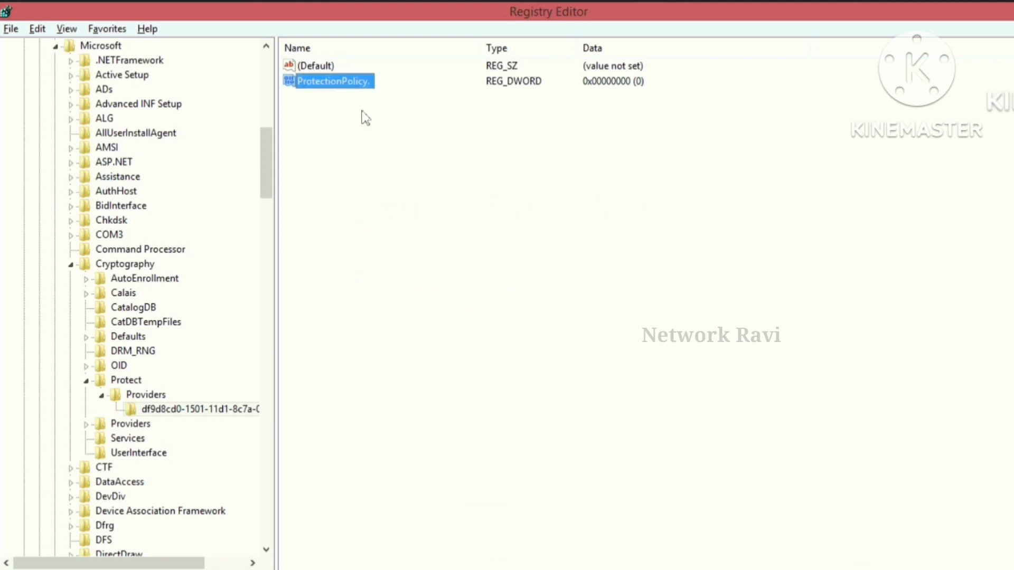
# Set the value data of the ProtectionPolicy DWORD to 1 with the hexadecimal base
pyautogui.doubleClick(329, 82)
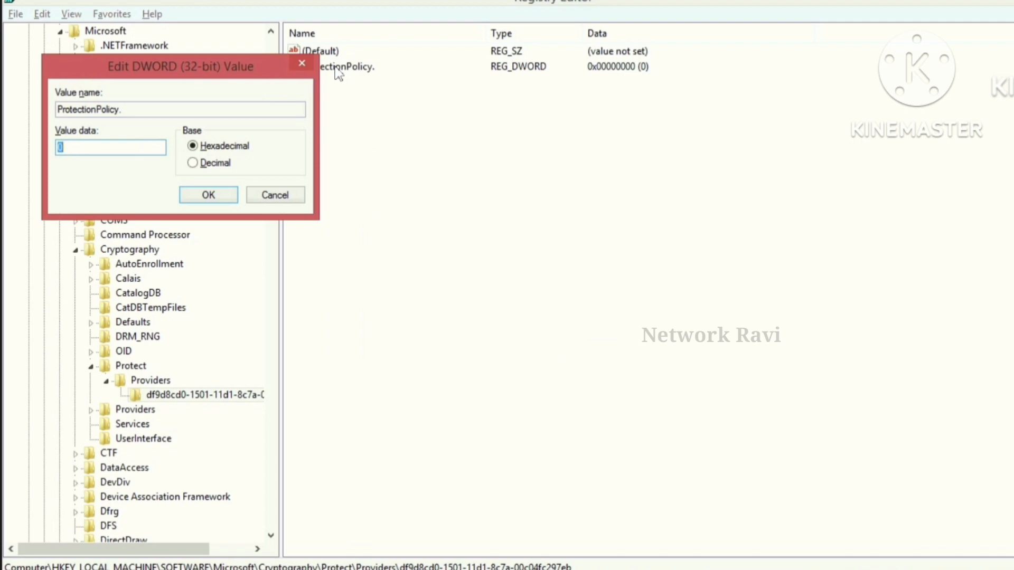
pyautogui.click(300, 65)
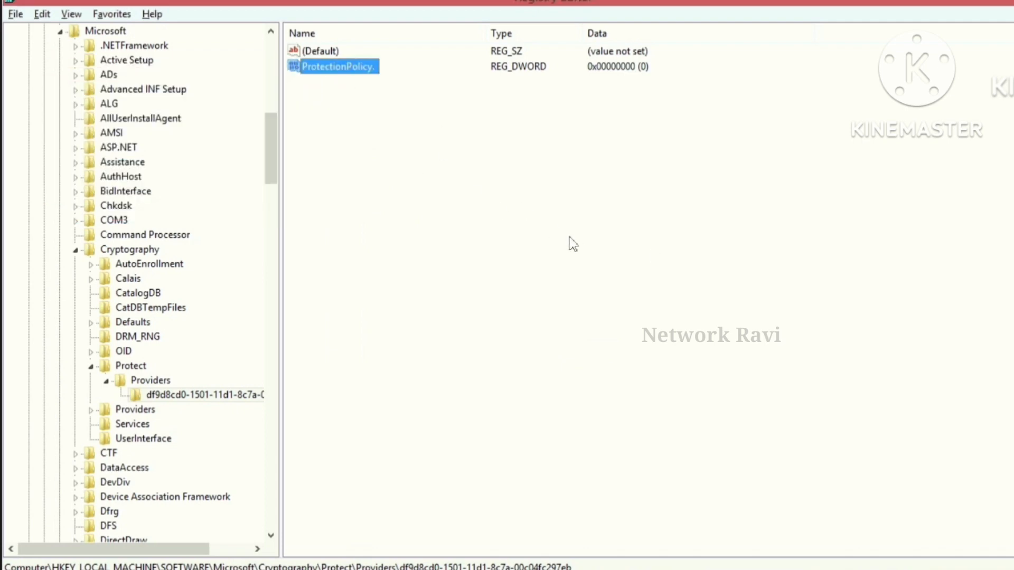
pyautogui.doubleClick(356, 74)
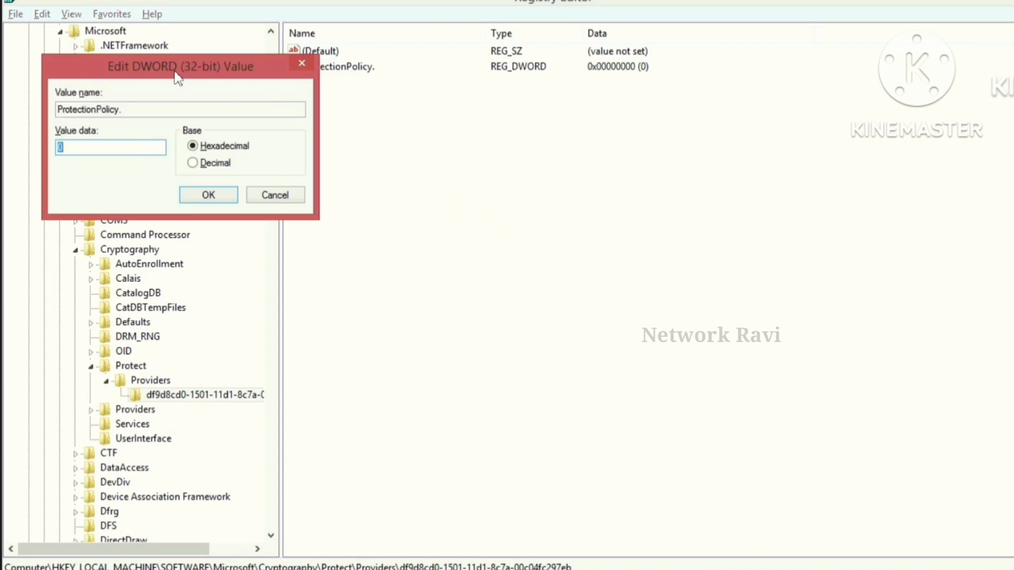
pyautogui.moveTo(286, 116); pyautogui.dragTo(436, 141)
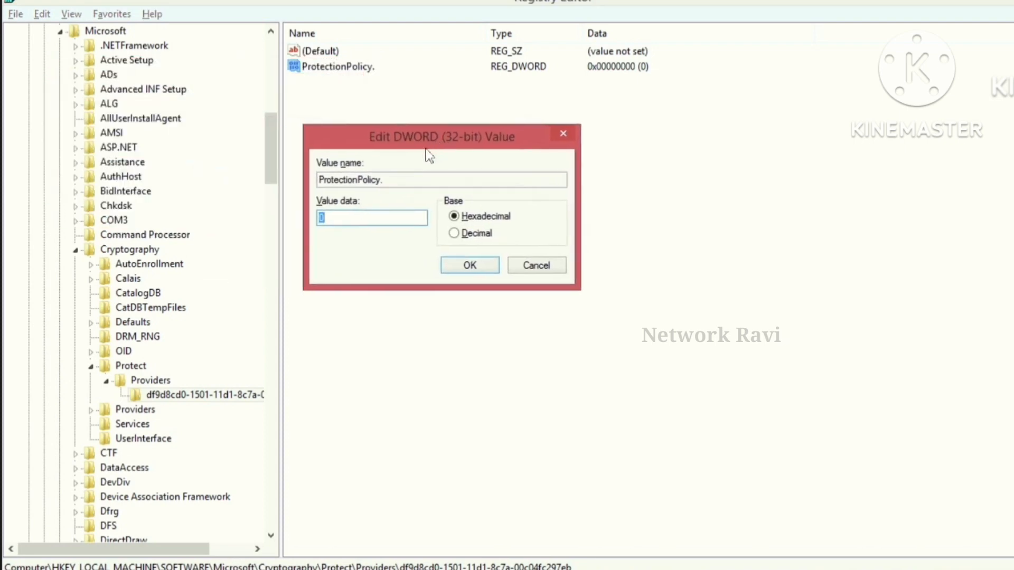
pyautogui.click(453, 217)
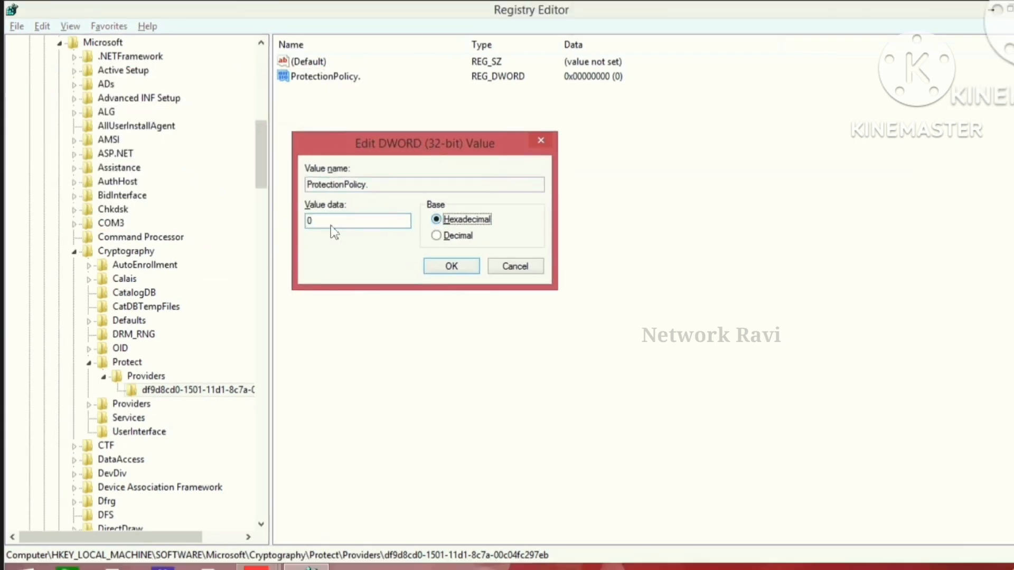
pyautogui.click(329, 221)
pyautogui.write('1')
pyautogui.click(452, 266)
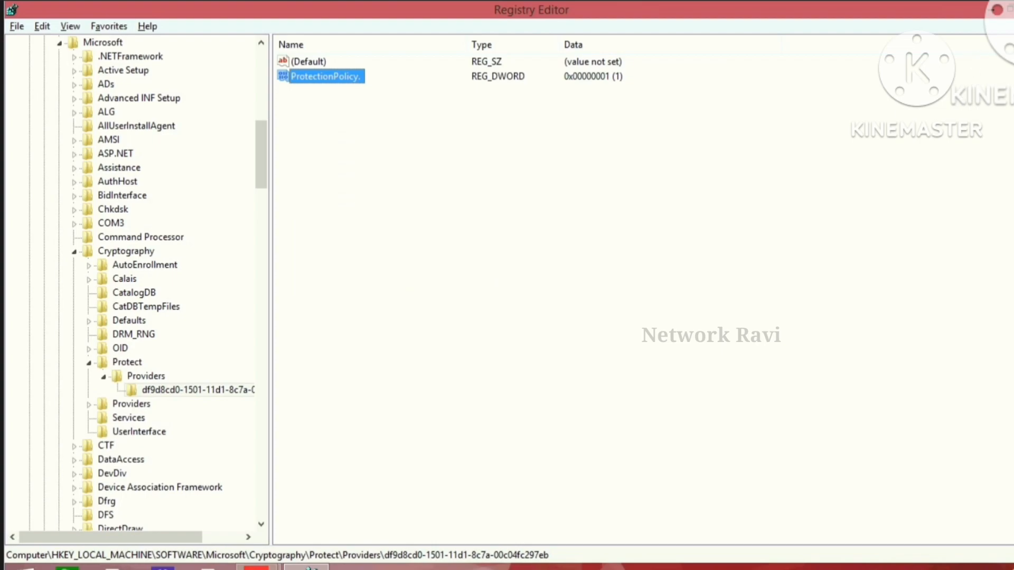
# Close the Registry Editor and bring up the power options on the Start screen for restarting the PC
pyautogui.click(996, 10)
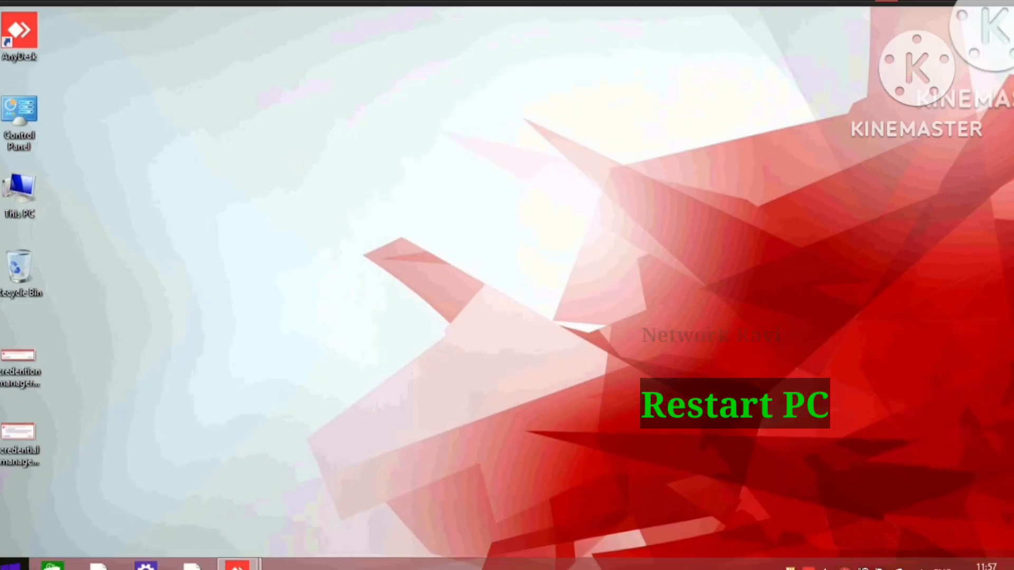
pyautogui.click(12, 564)
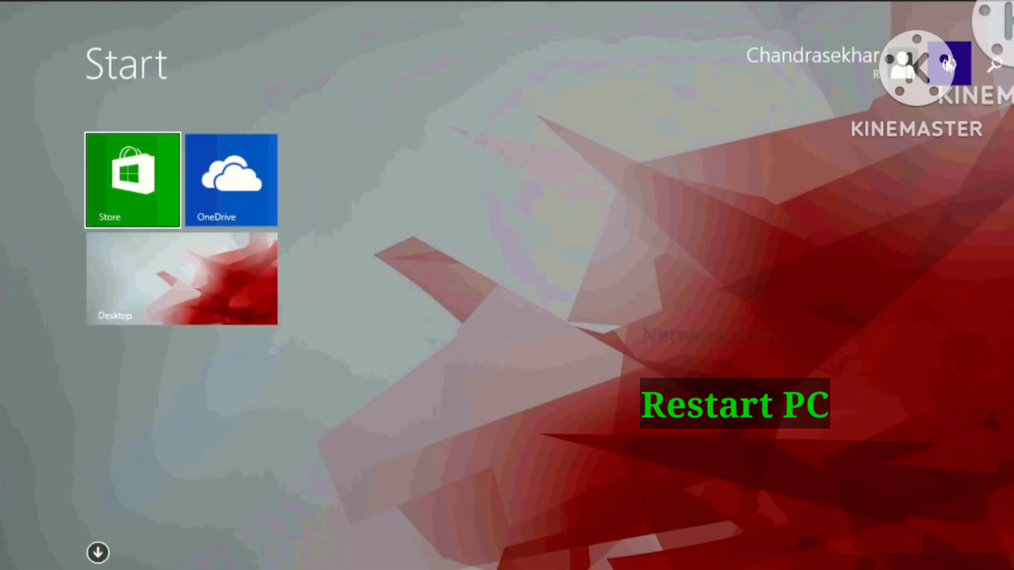
pyautogui.click(947, 63)
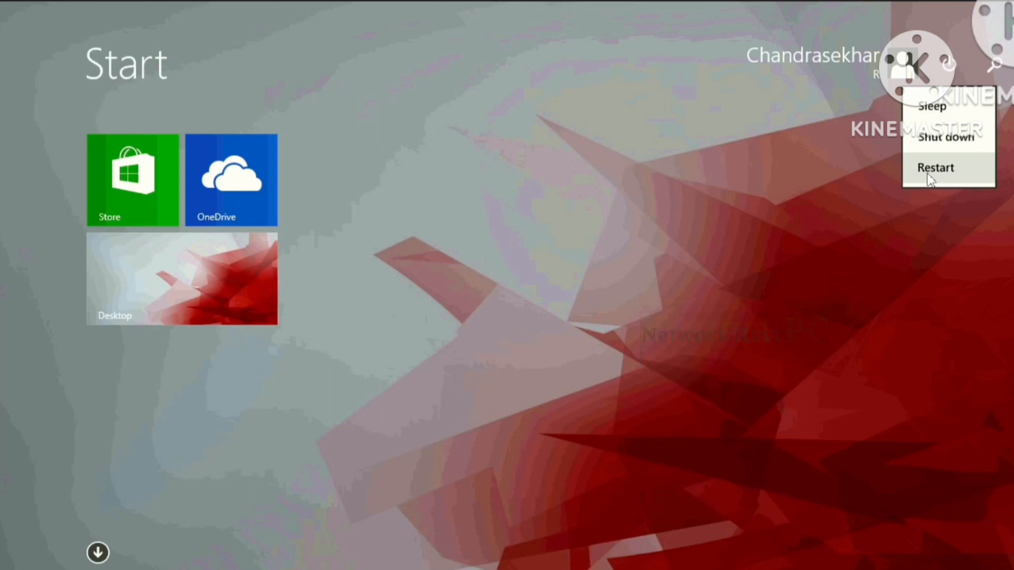